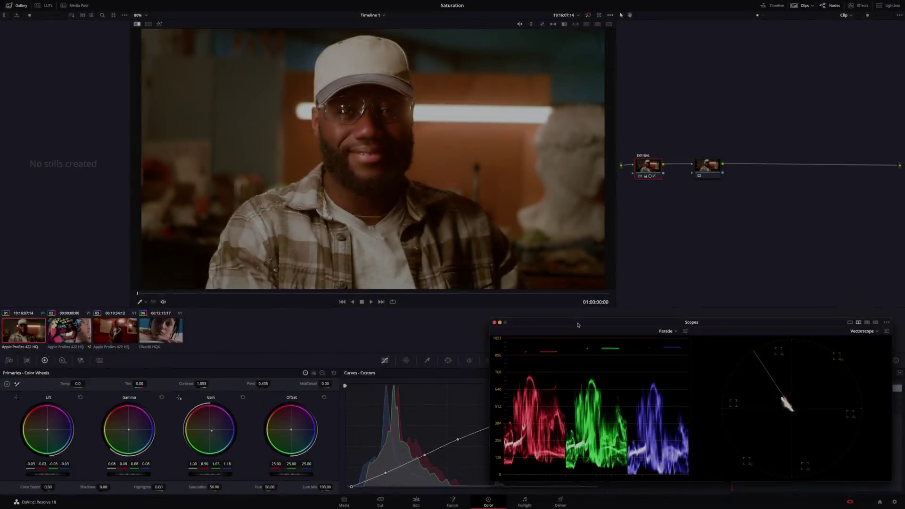
On node 02, trial saturation up to 83.80 and a gain lift, ending back at 50.00 and 1.00.
left_click(712, 174)
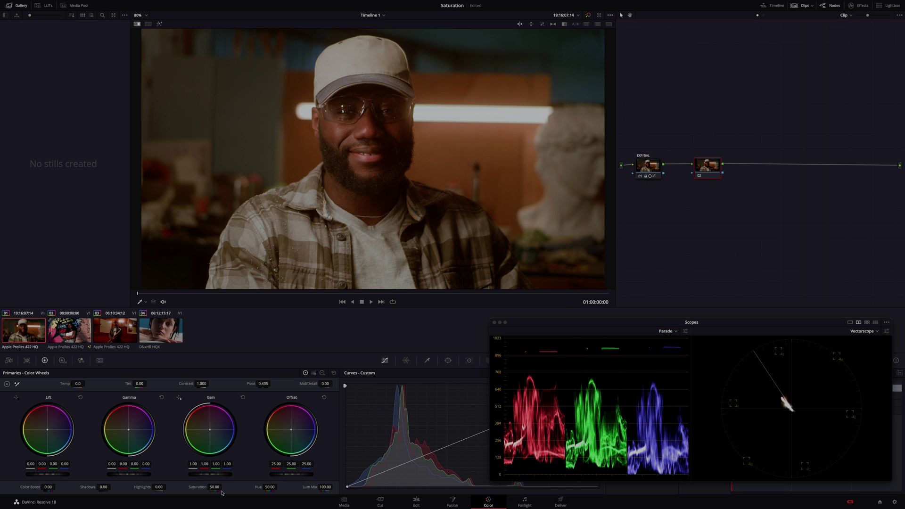
left_click_drag(196, 488, 247, 492)
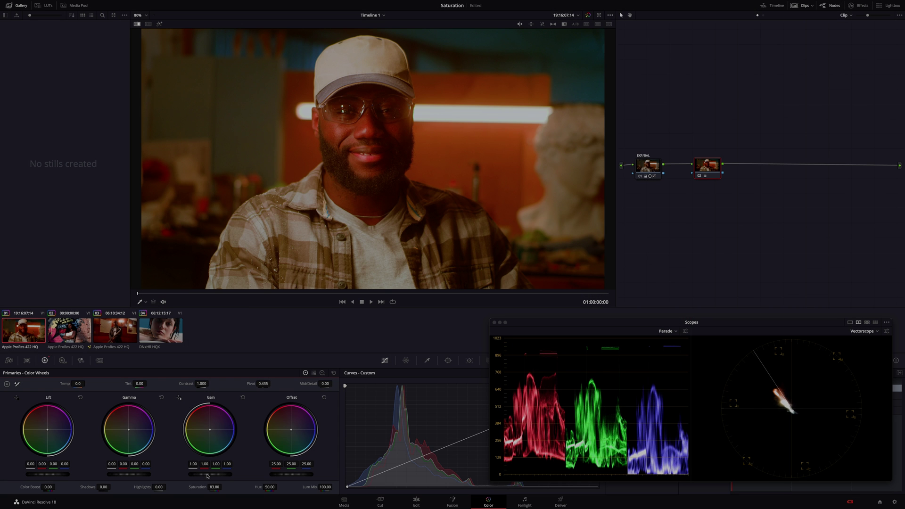
left_click_drag(207, 476, 213, 478)
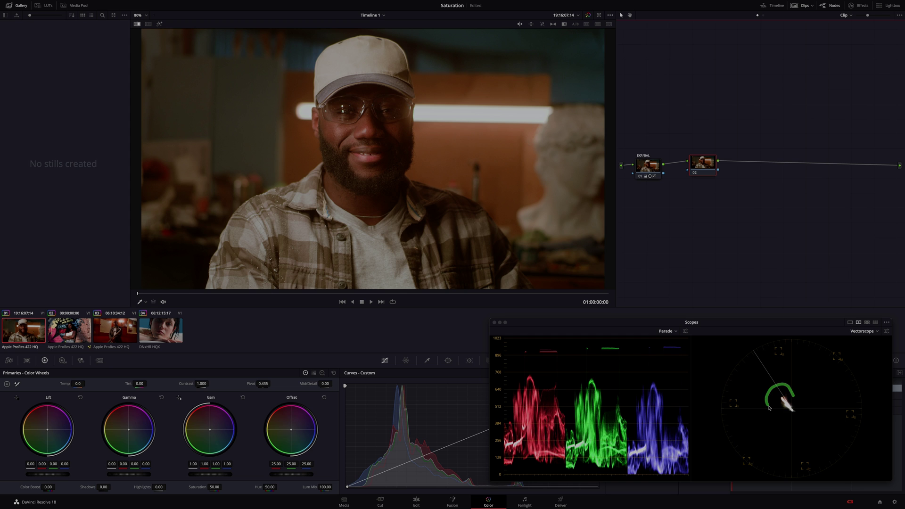
Scrub Color Boost on the man's clip up to 29, then bring up the graffiti-wall clip.
left_click_drag(798, 418, 796, 383)
mouse_move(790, 398)
left_mouse_down()
mouse_move(769, 395)
mouse_move(794, 414)
mouse_move(795, 395)
mouse_move(781, 396)
mouse_move(785, 409)
mouse_move(753, 371)
mouse_move(771, 389)
mouse_move(793, 375)
mouse_move(765, 367)
left_mouse_up()
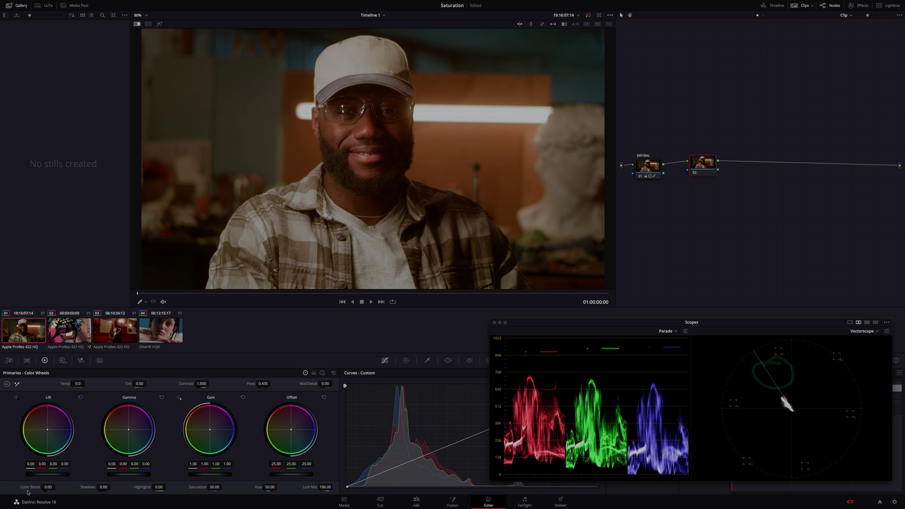
left_click_drag(26, 487, 48, 491)
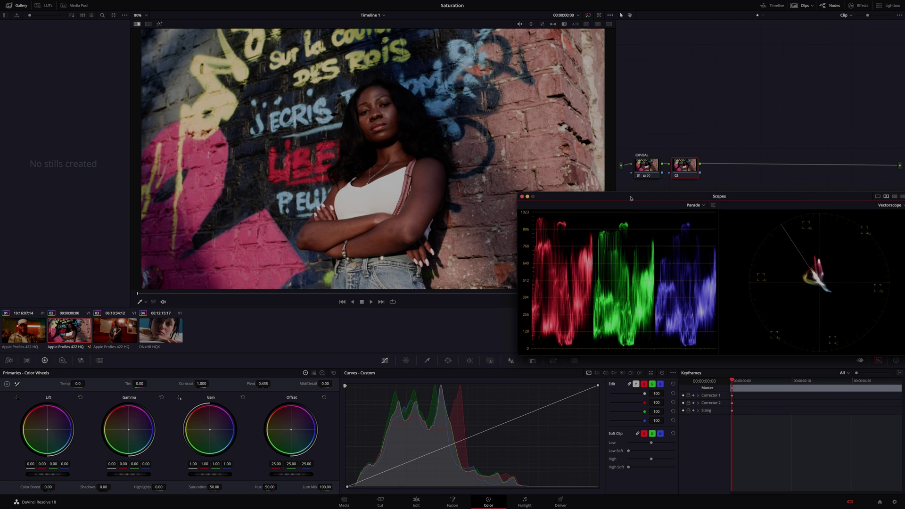
Switch the curves to Hue vs Sat and sample the skin tones with the Qualifier overlay shown.
left_click(606, 373)
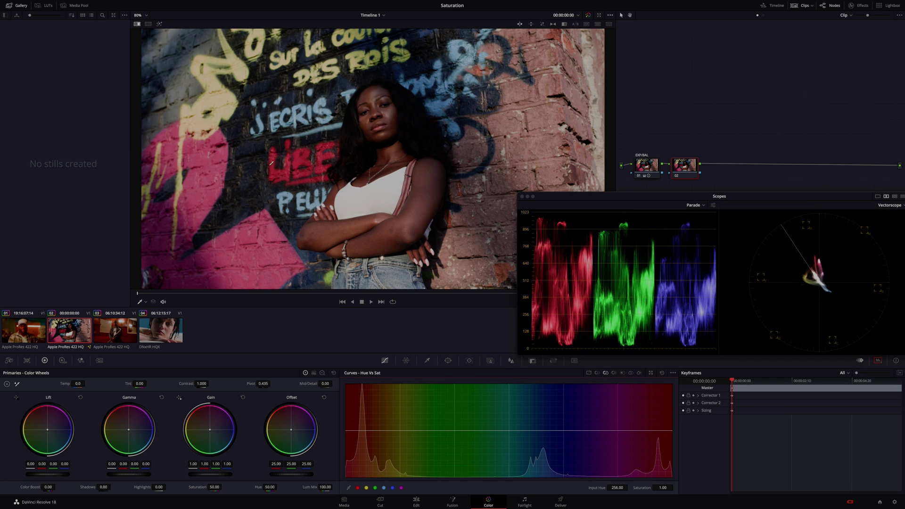
left_click_drag(589, 194, 581, 220)
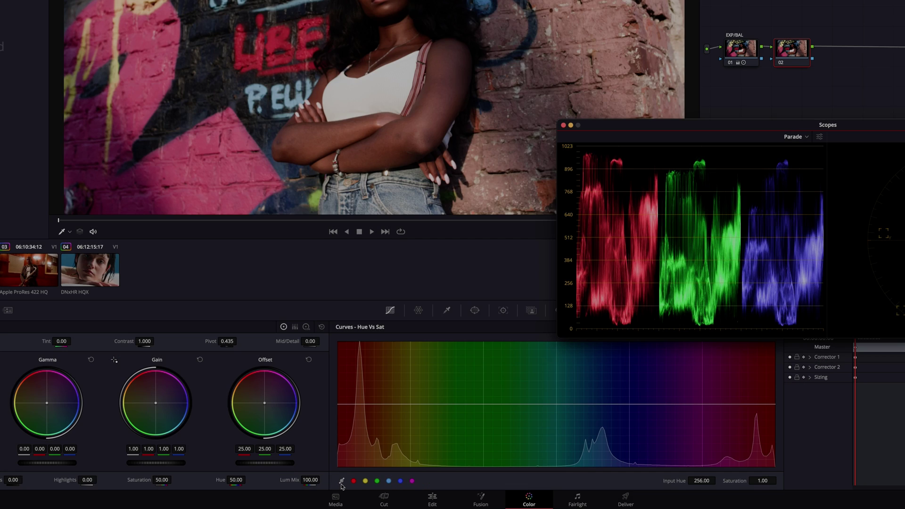
left_click(341, 481)
left_click(62, 231)
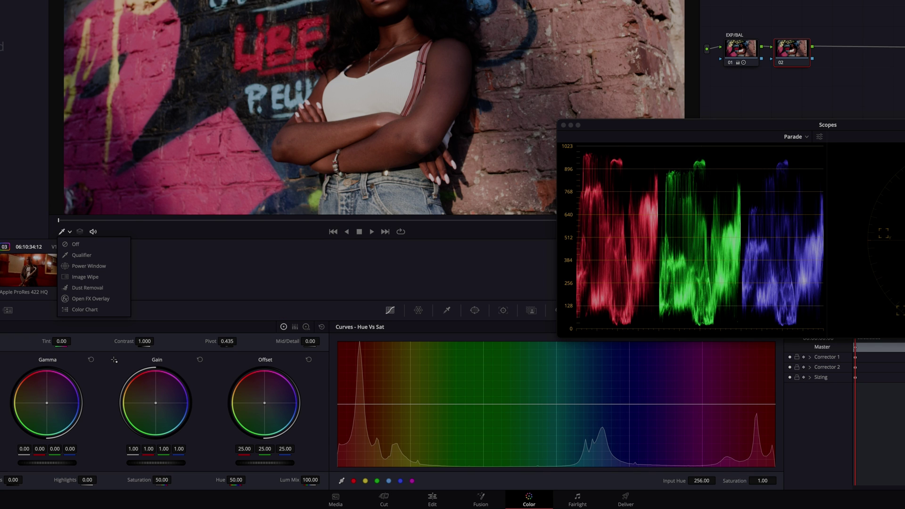
left_click(81, 255)
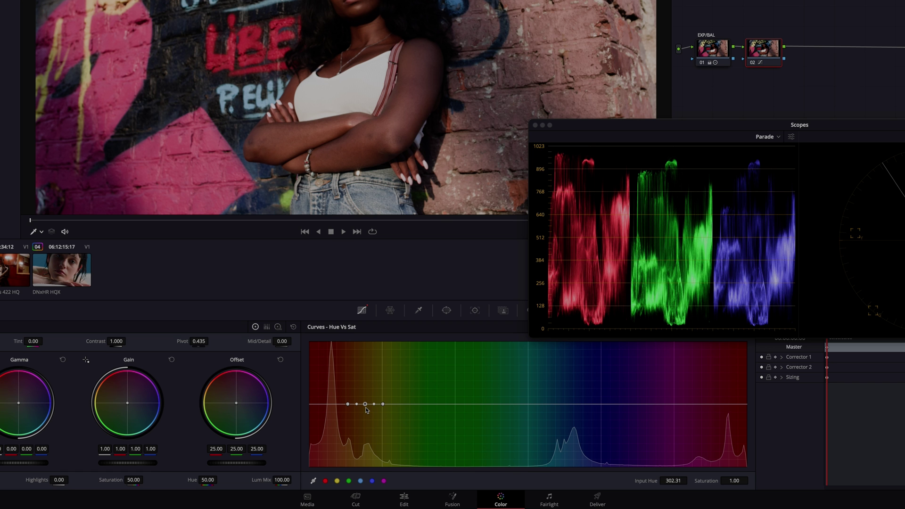
Drag the curve point toward the skin hues, raising red-orange saturation to 1.37.
left_click_drag(383, 404, 364, 371)
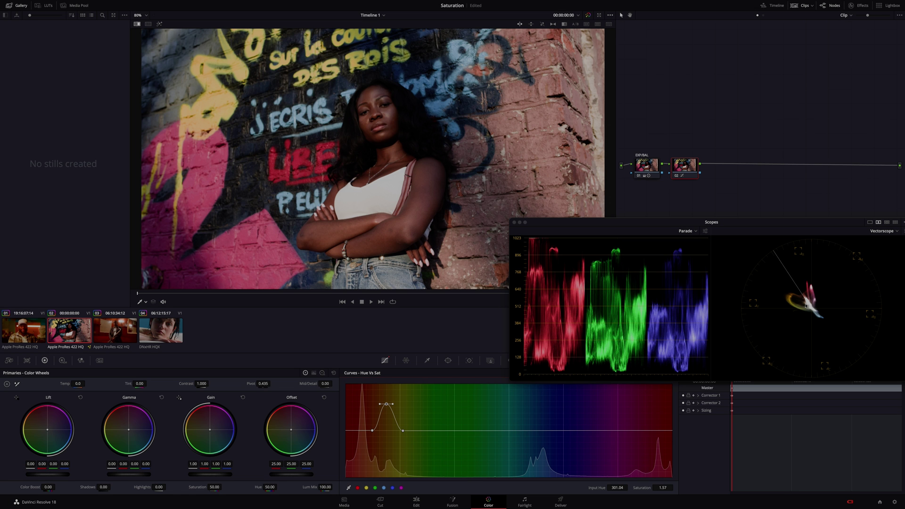
mouse_move(805, 305)
left_mouse_down()
mouse_move(790, 322)
mouse_move(805, 312)
left_mouse_up()
left_click_drag(648, 225, 638, 197)
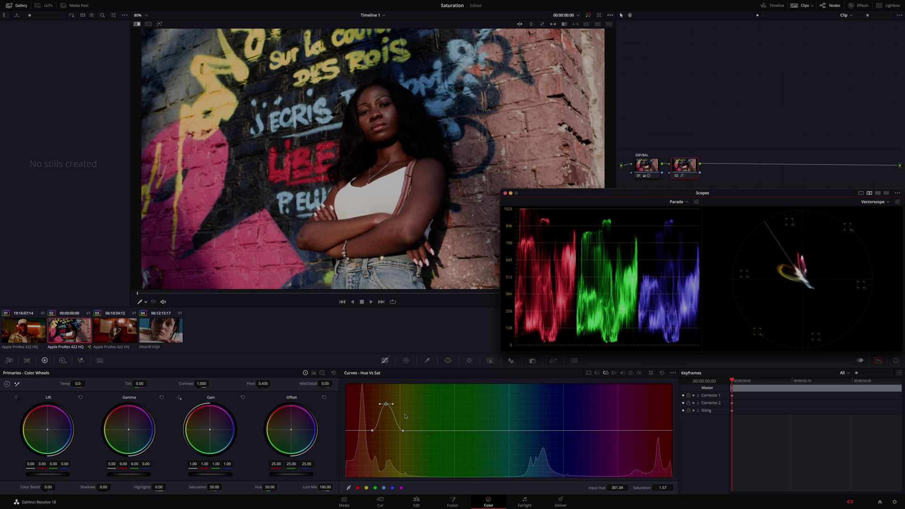
Reset the Hue vs Sat curve, drop overall saturation to 42, and try raising points in the reds.
left_click(663, 373)
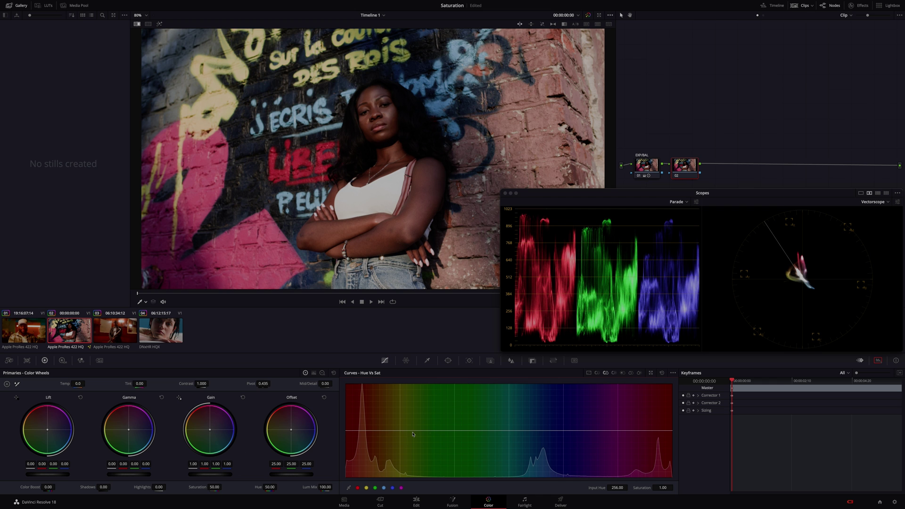
left_click_drag(200, 488, 193, 487)
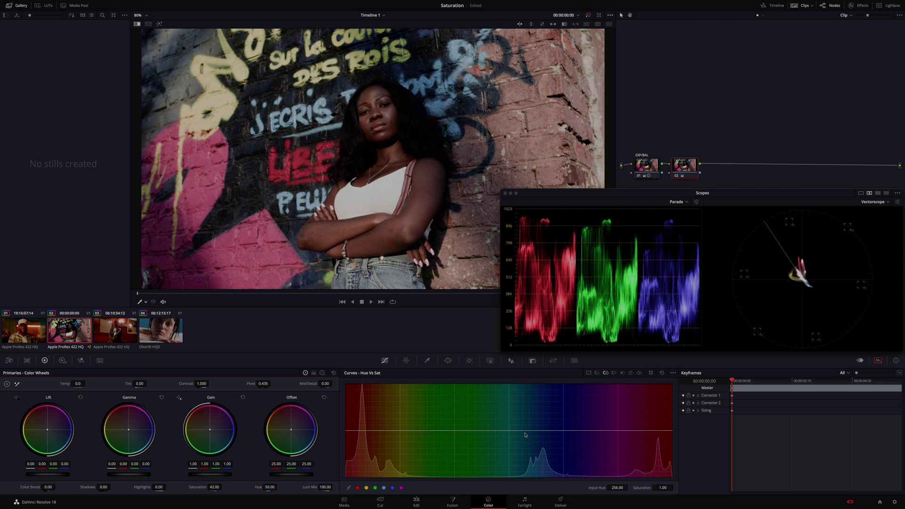
left_click_drag(505, 432, 505, 424)
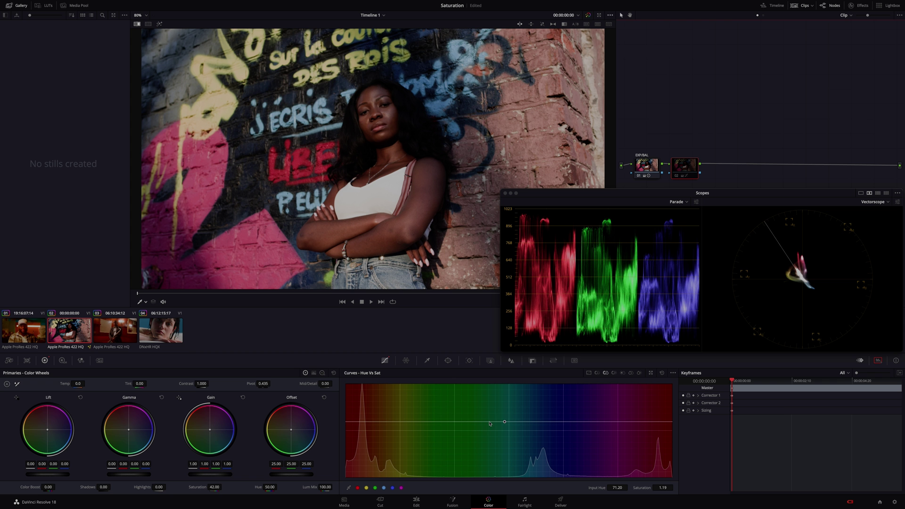
left_click(443, 392)
left_click_drag(394, 421, 394, 418)
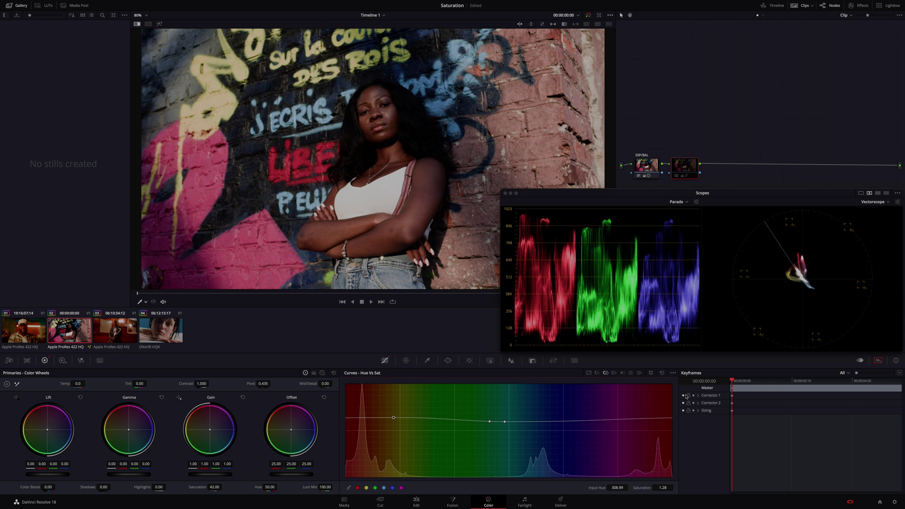
Clear the curve and lift the yellow hues to 1.30 with three points.
left_click(662, 373)
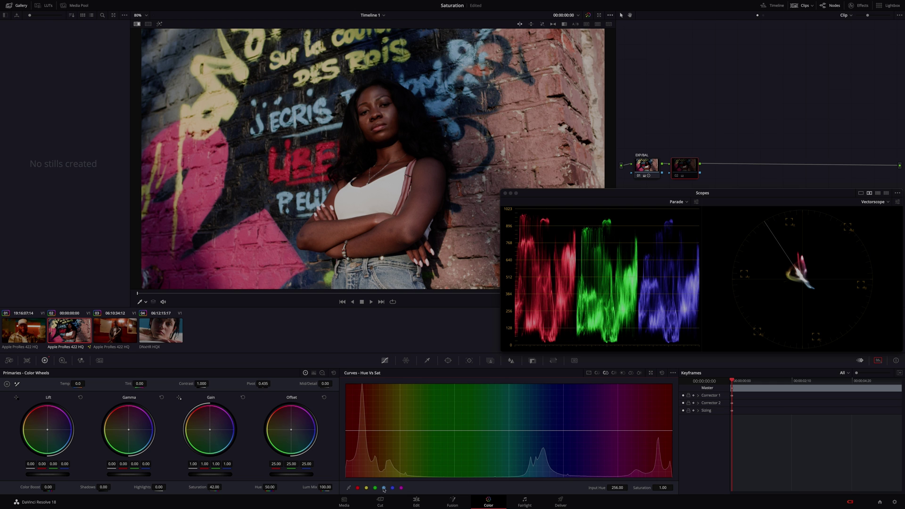
left_click(367, 489)
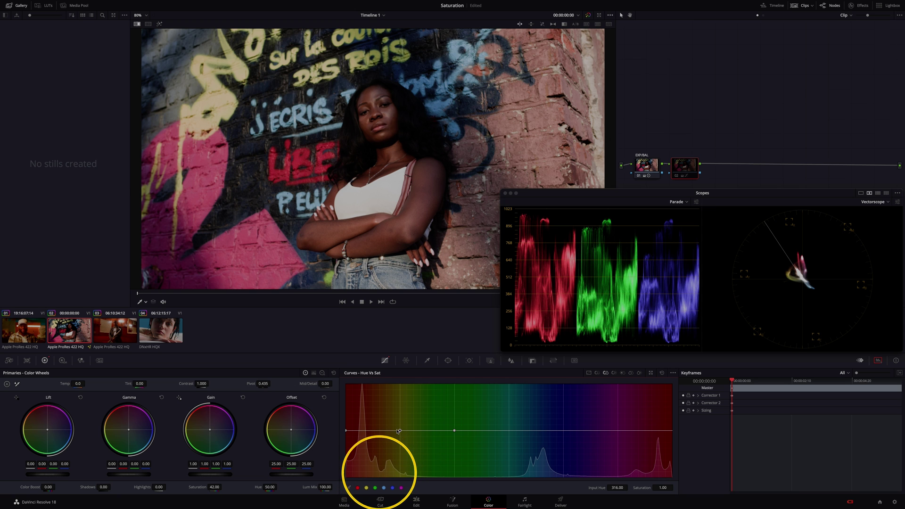
left_click_drag(399, 432, 401, 417)
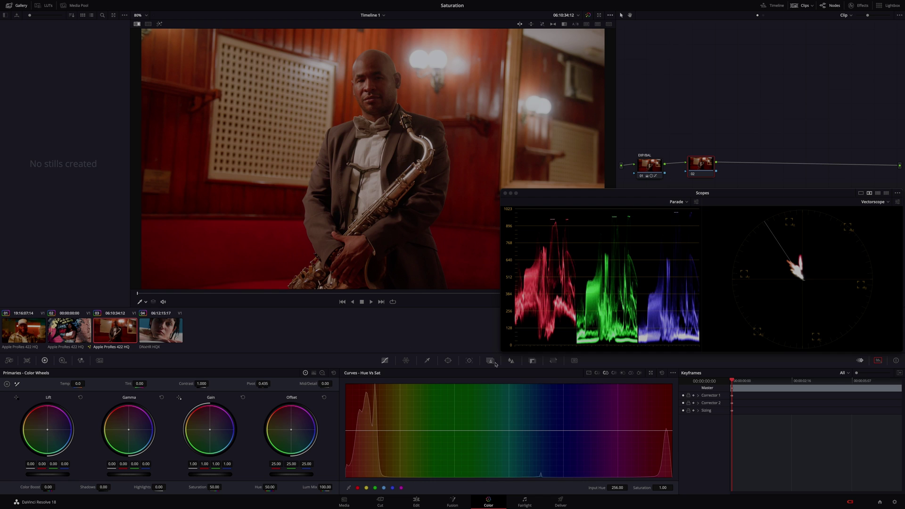
Pop the Hue–Saturation Color Warper out into a floating window with a 12-division grid.
left_click(405, 360)
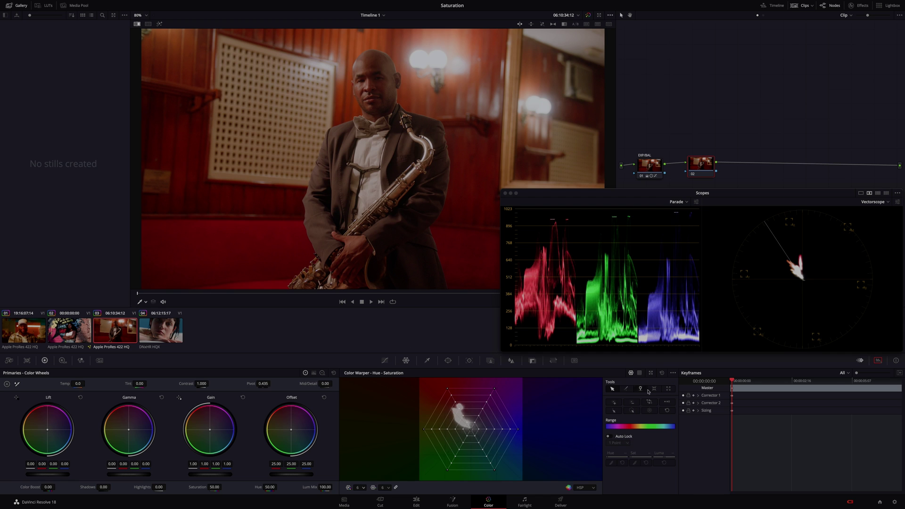
left_click(650, 372)
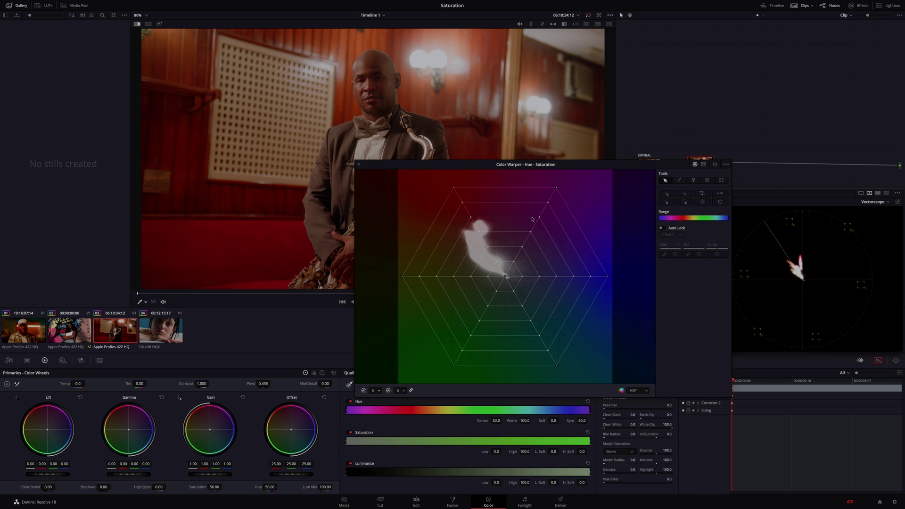
left_click_drag(508, 167, 519, 230)
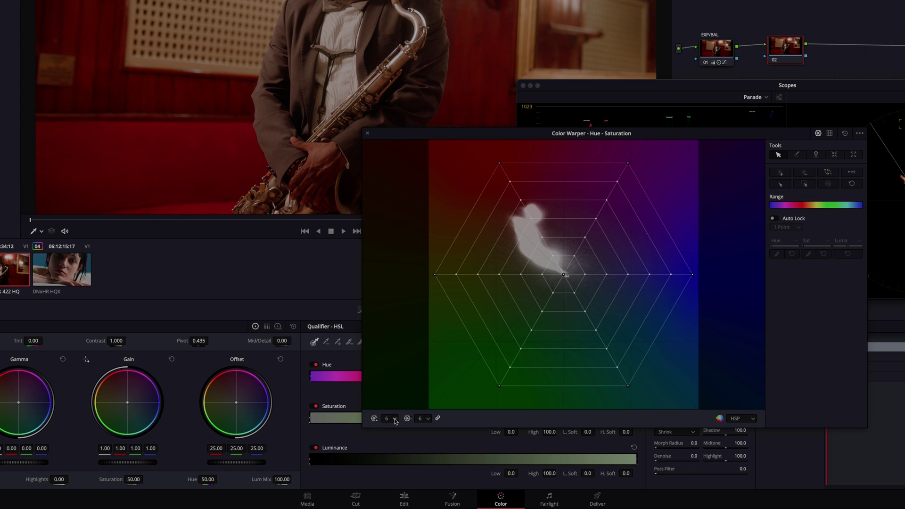
left_click(408, 441)
left_click(389, 447)
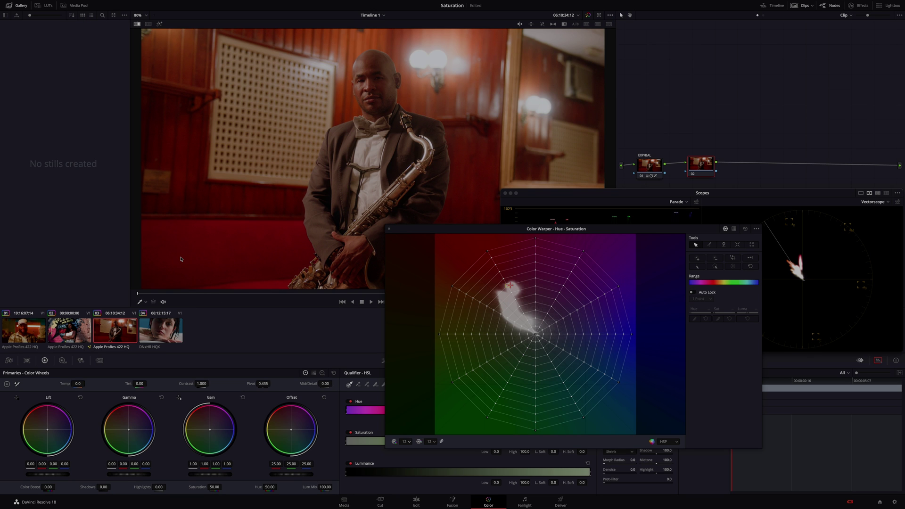
left_click(207, 251)
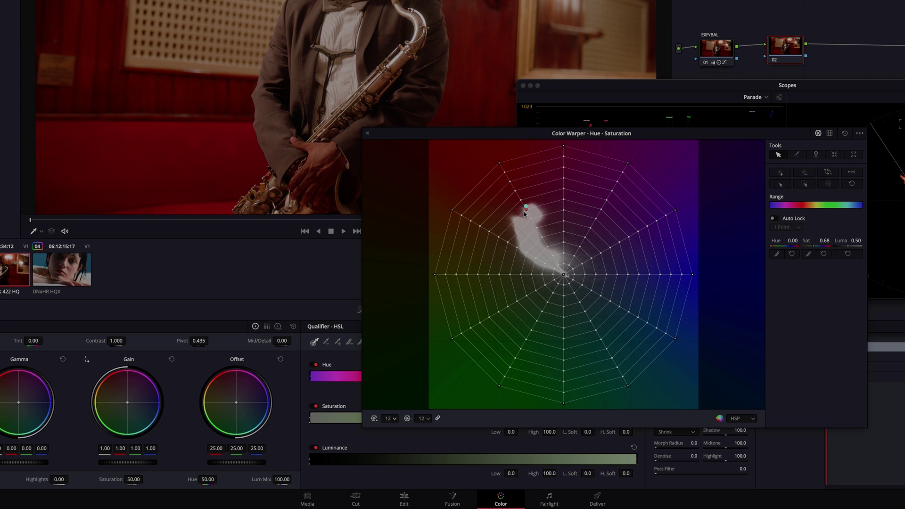
left_click_drag(524, 212, 505, 177)
left_click_drag(520, 220, 580, 197)
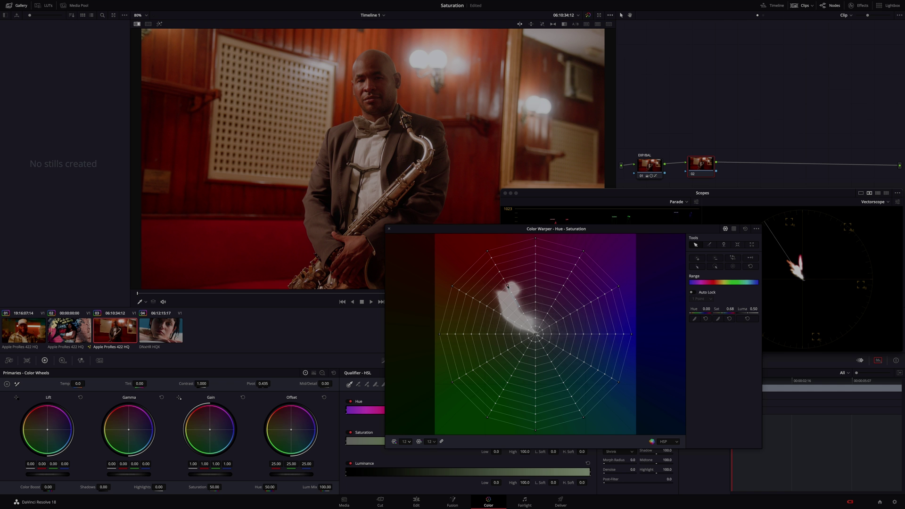
left_click_drag(507, 285, 502, 281)
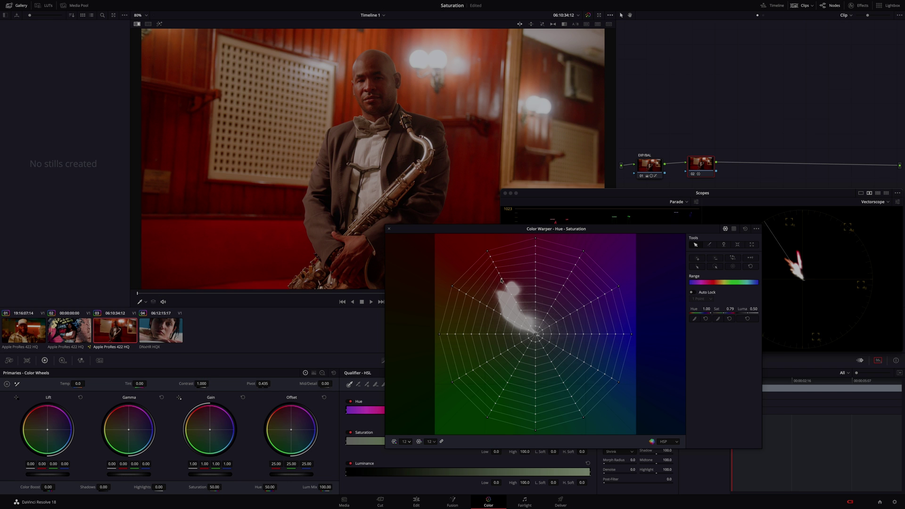
mouse_move(502, 281)
left_mouse_down()
mouse_move(509, 292)
mouse_move(505, 281)
left_mouse_up()
left_click(745, 229)
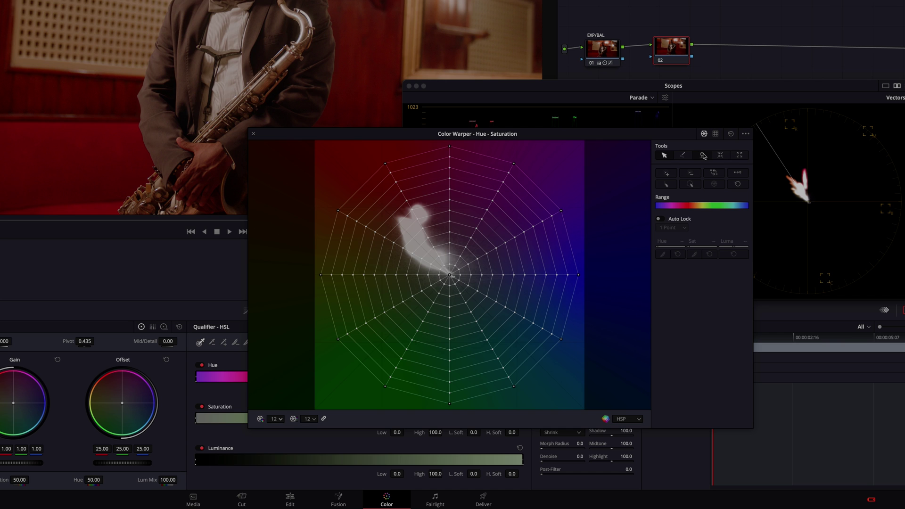
left_click(702, 155)
Brush-select the warper points along one red-hue spoke and drag them to shift that hue.
left_click(682, 155)
mouse_move(408, 198)
left_mouse_down()
mouse_move(443, 257)
mouse_move(420, 217)
left_mouse_up()
left_click(664, 155)
left_click_drag(422, 230, 419, 222)
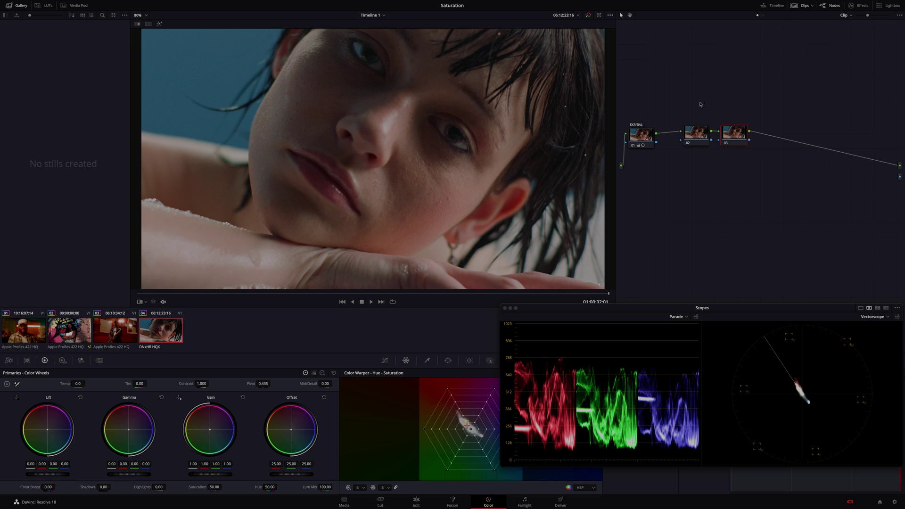
Rearrange nodes 02 and 03 in the node graph and select node 03.
left_click_drag(684, 96, 702, 174)
left_click(708, 201)
left_click(707, 175)
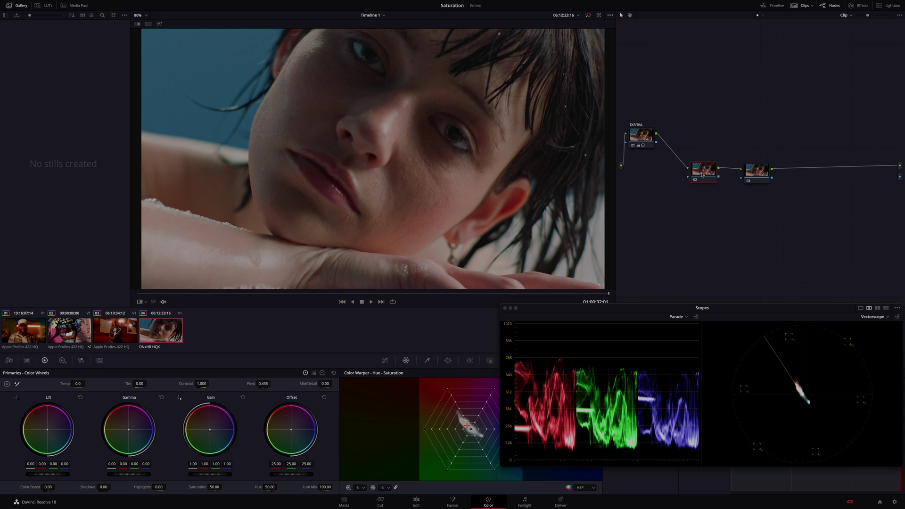
left_click(761, 175)
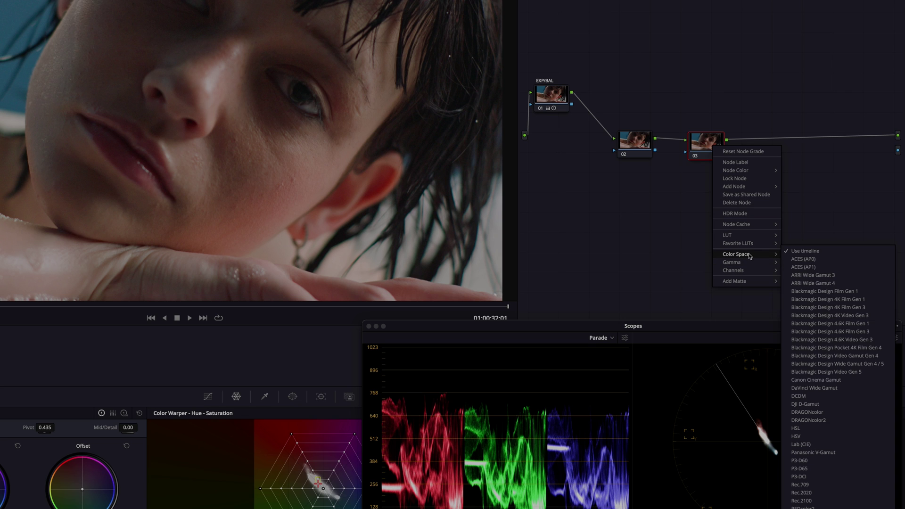
Set node 03 to HSV colour space with only Channel 2 enabled.
left_click(822, 437)
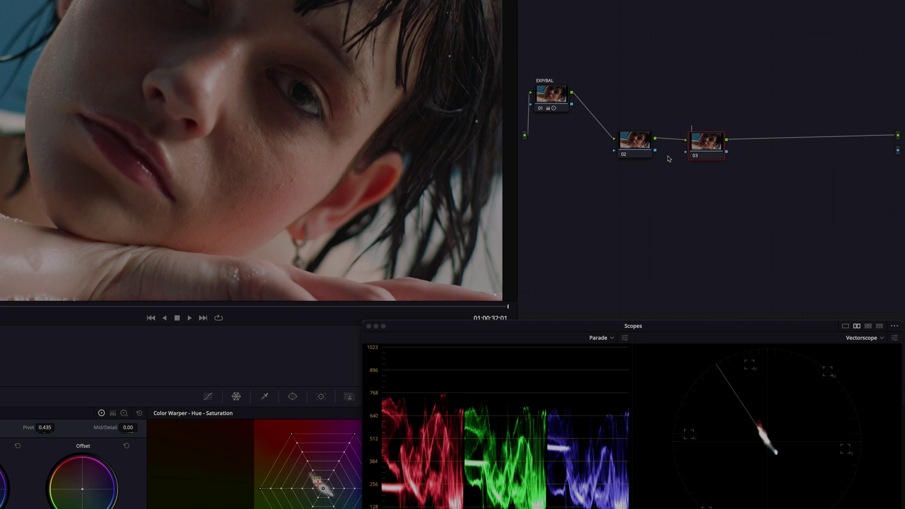
right_click(702, 148)
mouse_move(742, 272)
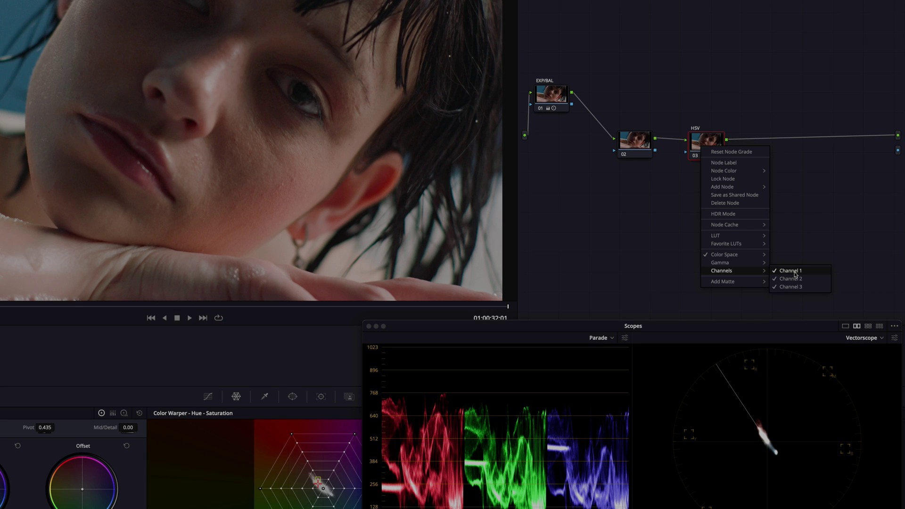
left_click(795, 274)
right_click(706, 148)
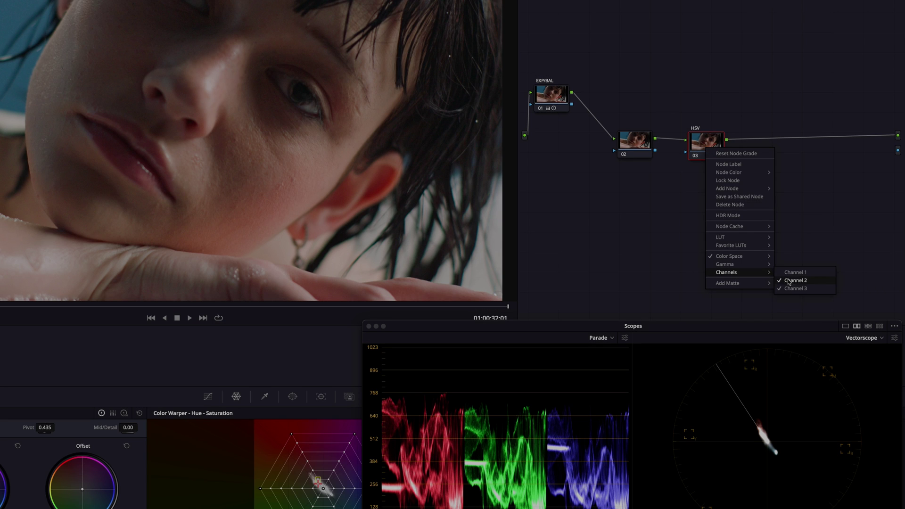
left_click(793, 287)
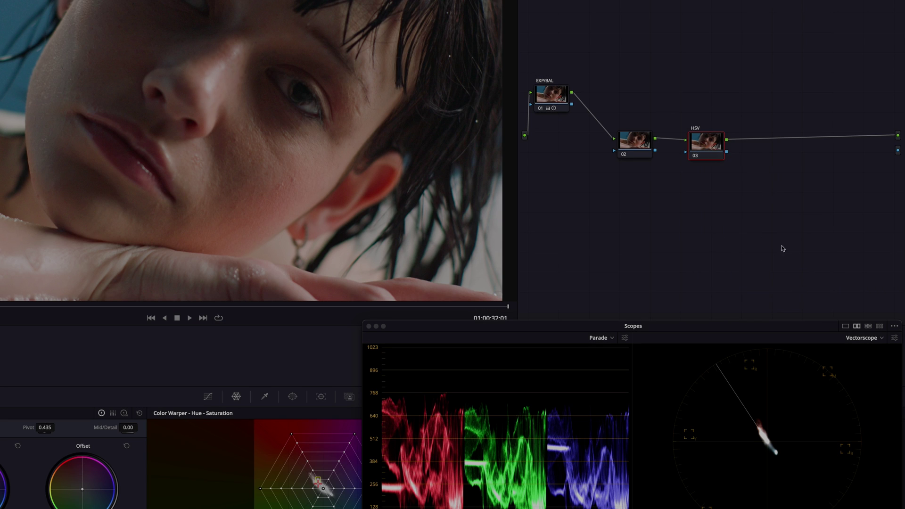
right_click(707, 145)
mouse_move(742, 267)
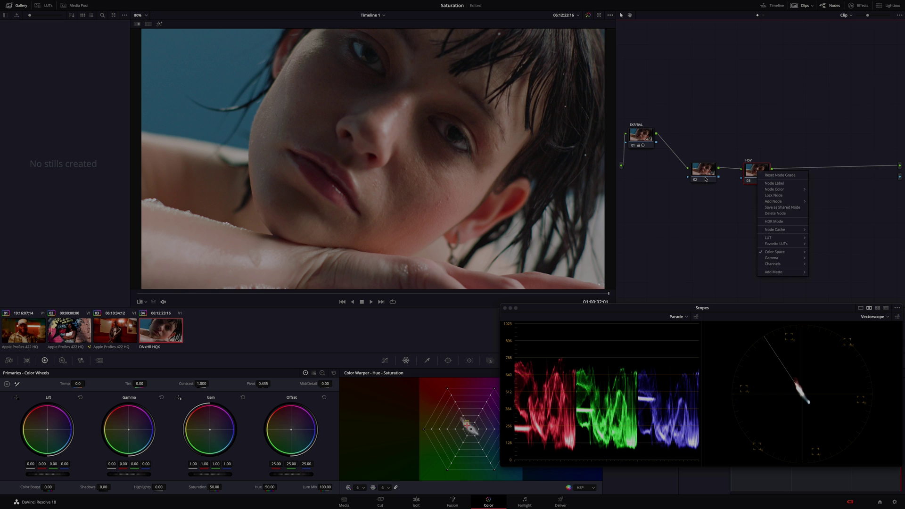
left_click(822, 278)
left_click(633, 146)
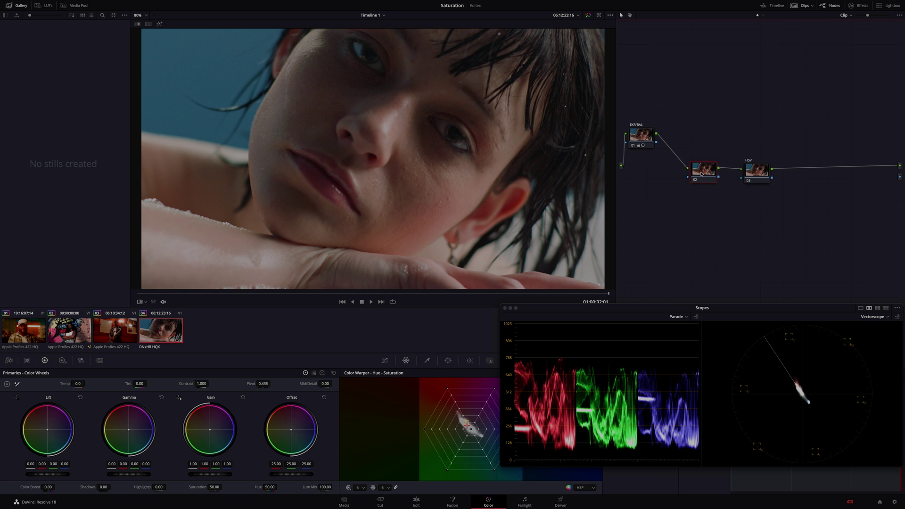
Switch node 02 to the HSL colour space and label it 'HSL'.
right_click(701, 174)
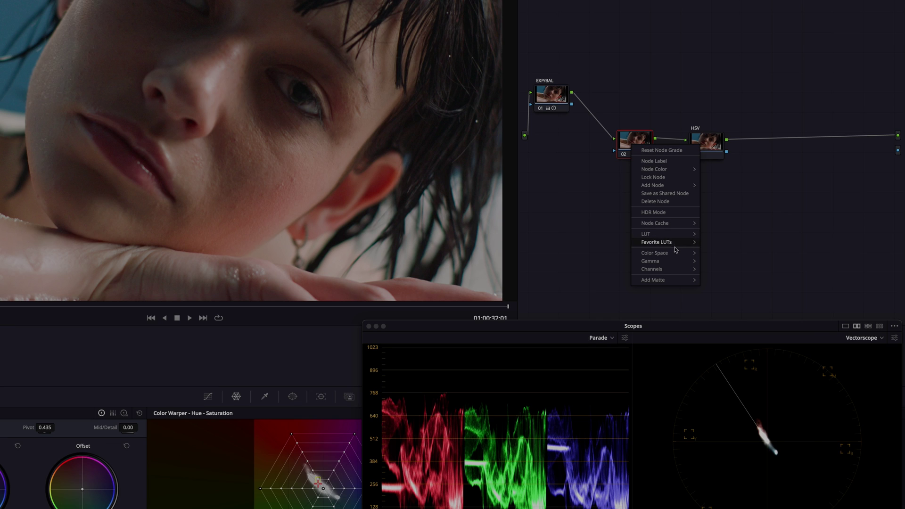
mouse_move(673, 253)
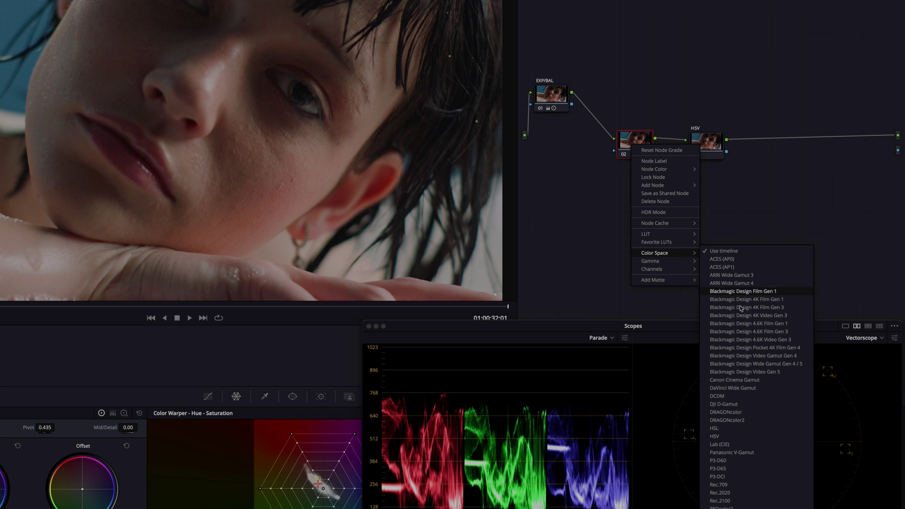
left_click(730, 434)
type("HSL")
key("Return")
Turn off Channel 3 on node 02 so only Channel 2 stays enabled.
right_click(629, 139)
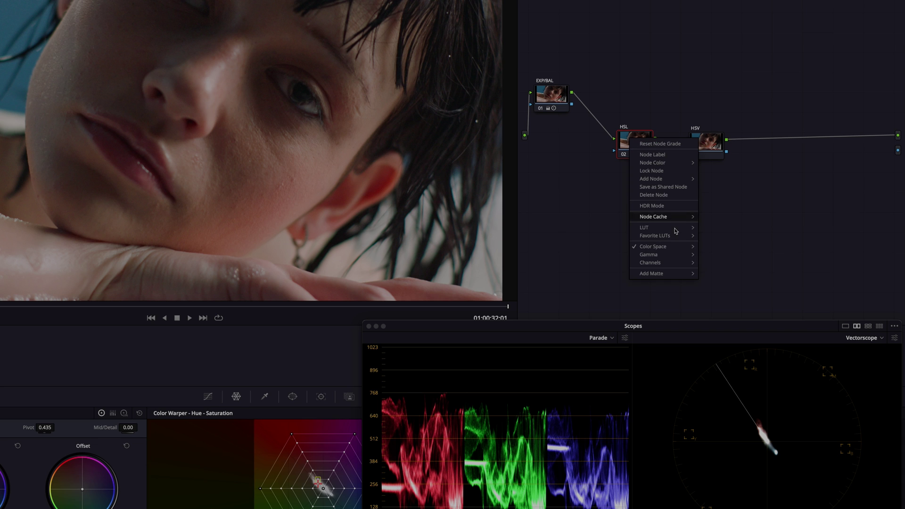
left_click(660, 132)
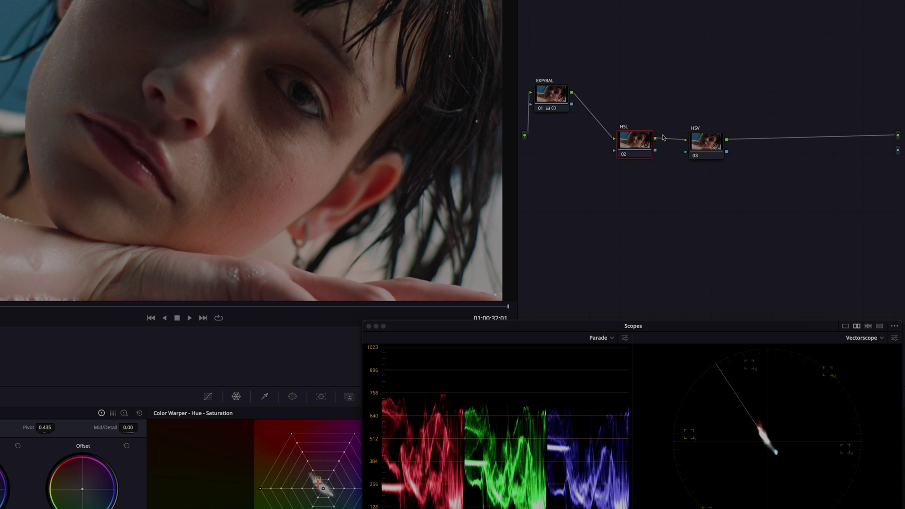
right_click(640, 149)
mouse_move(678, 272)
left_click(728, 287)
right_click(640, 154)
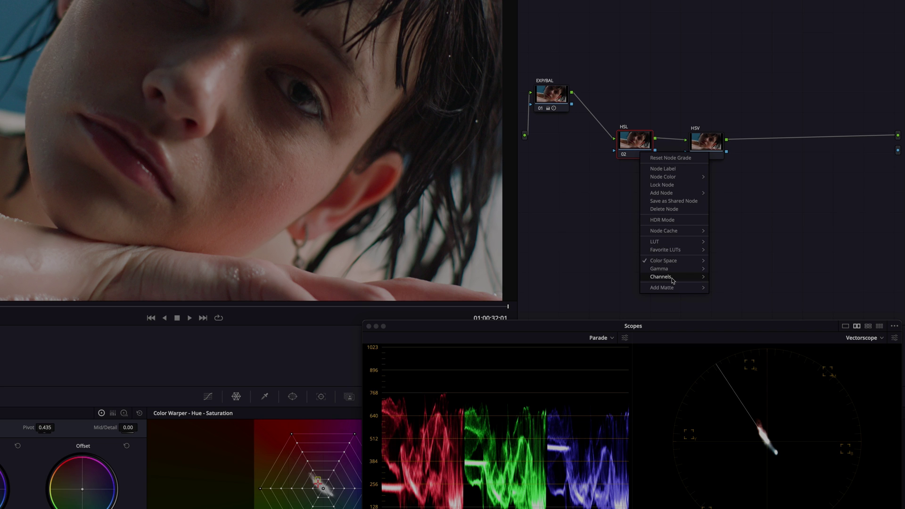
mouse_move(687, 278)
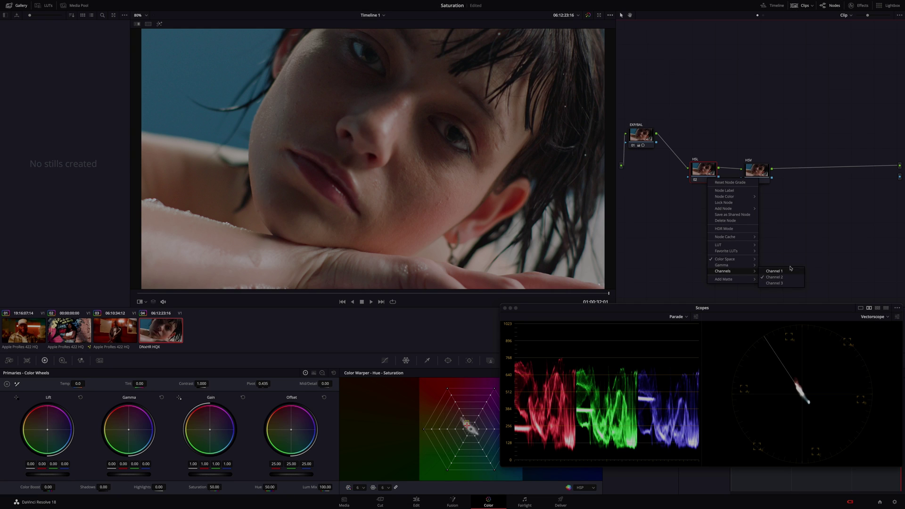
Toggle the HSV node's 1.23 gain boost off and on with Ctrl+D to compare.
left_click(745, 285)
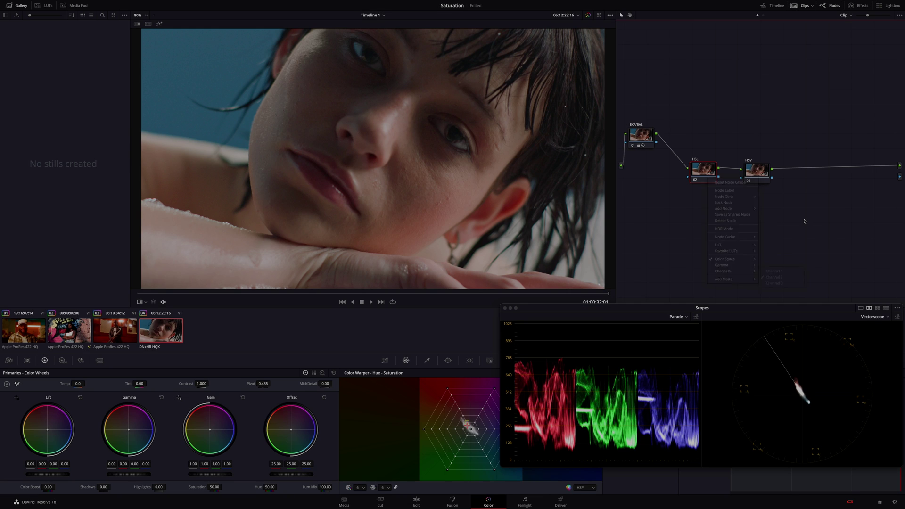
left_click(752, 174)
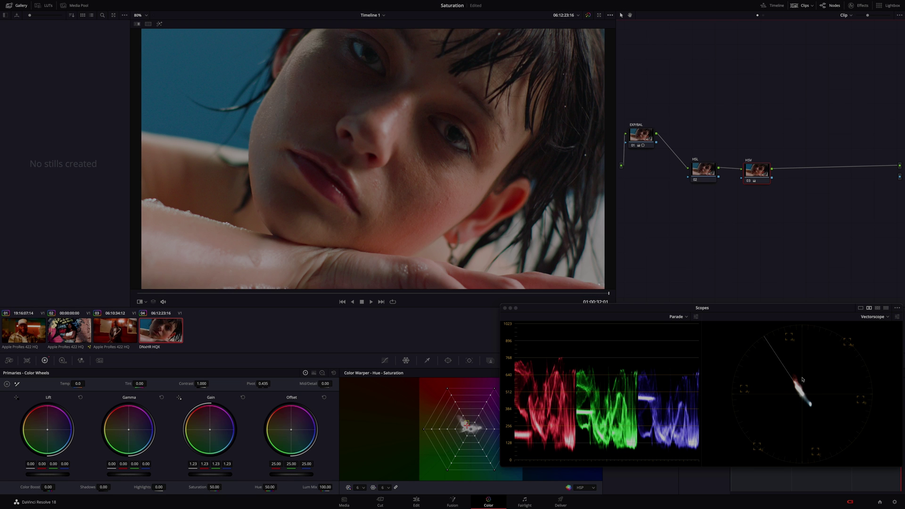
mouse_move(801, 370)
left_mouse_down()
mouse_move(783, 390)
mouse_move(819, 411)
left_mouse_up()
mouse_move(672, 374)
left_mouse_down()
mouse_move(572, 366)
mouse_move(526, 393)
mouse_move(667, 366)
left_mouse_up()
key("ctrl+d")
key("ctrl+d")
key("ctrl+d")
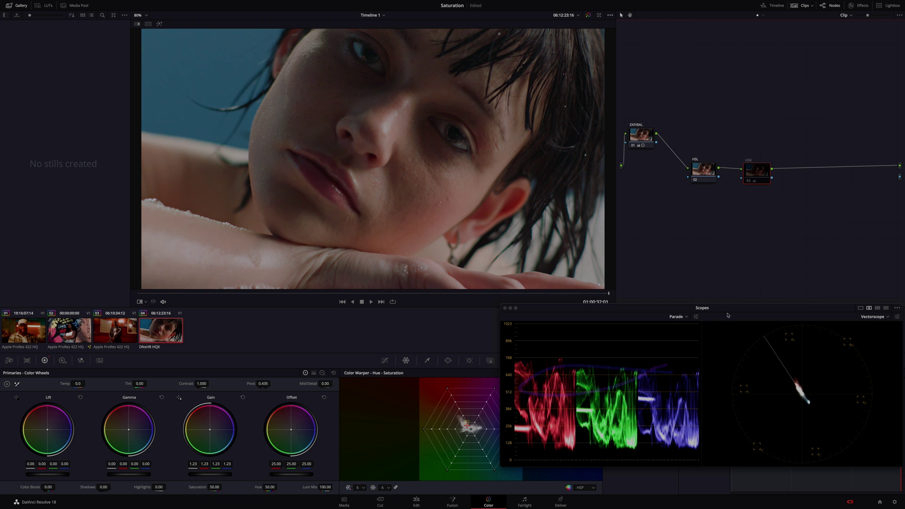
key("ctrl+d")
key("ctrl+d")
key("ctrl+d")
key("ctrl+d")
key("ctrl+d")
key("ctrl+d")
key("ctrl+d")
key("ctrl+d")
key("ctrl+d")
key("ctrl+d")
key("ctrl+d")
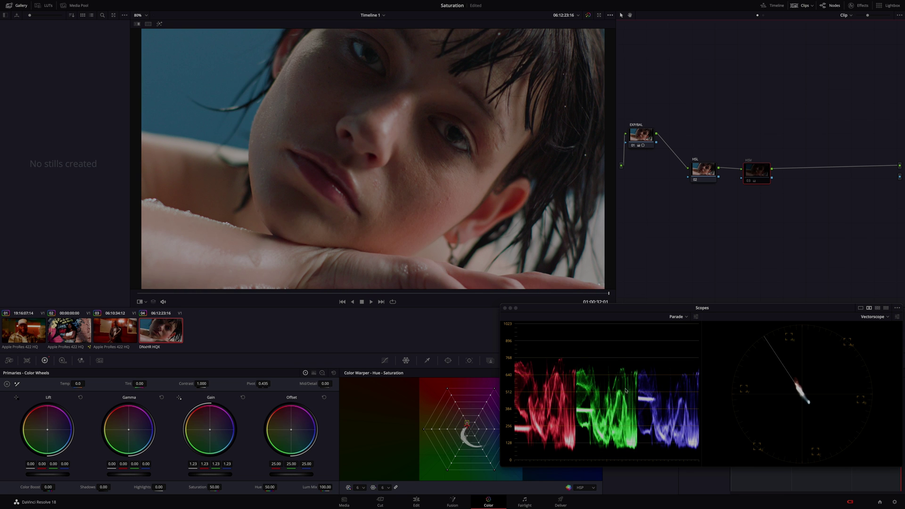
key("ctrl+d")
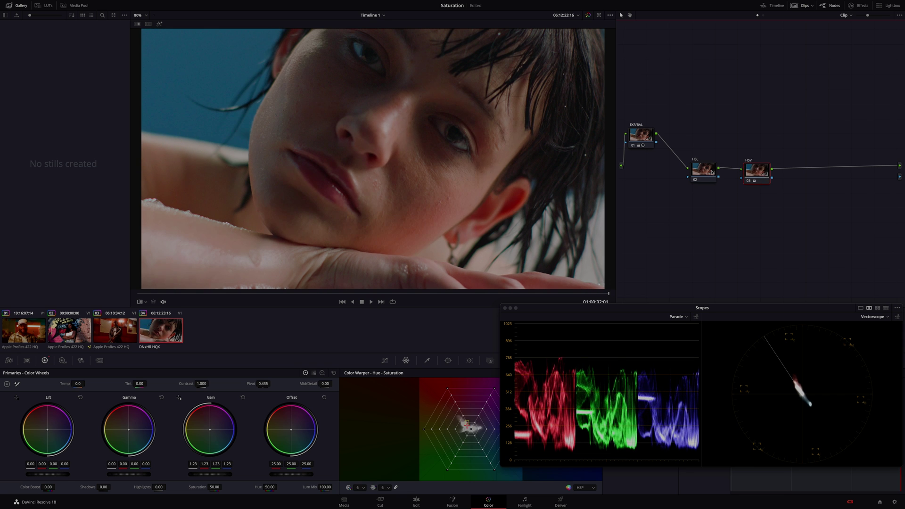
Lower the HSL node's master gain to 0.88.
left_click(706, 174)
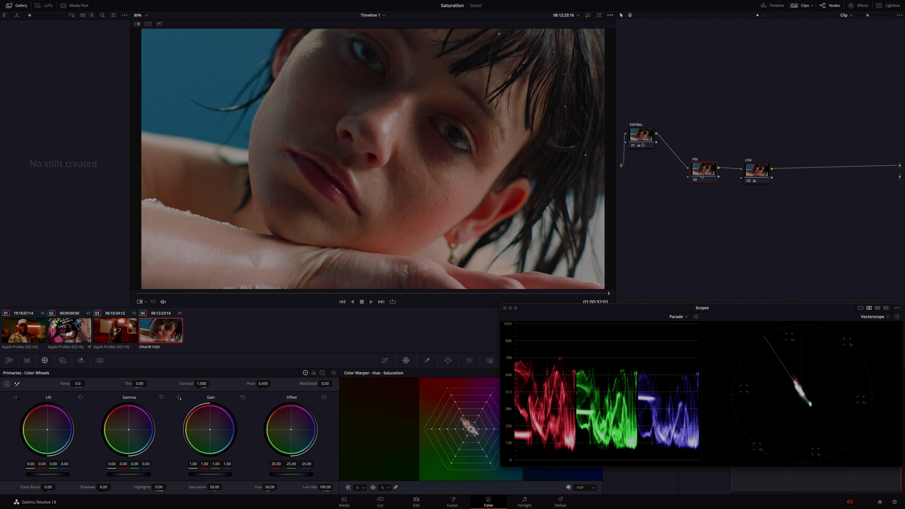
left_click_drag(701, 175, 697, 176)
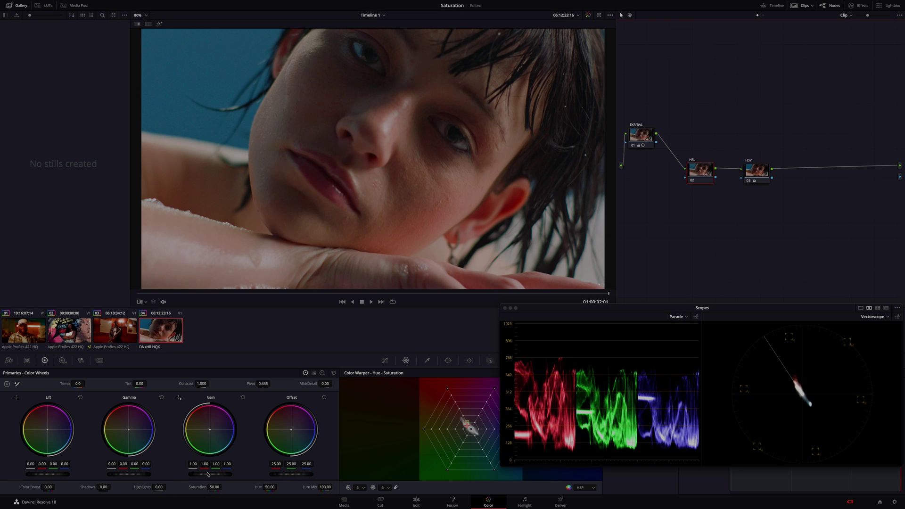
left_click_drag(207, 473, 212, 470)
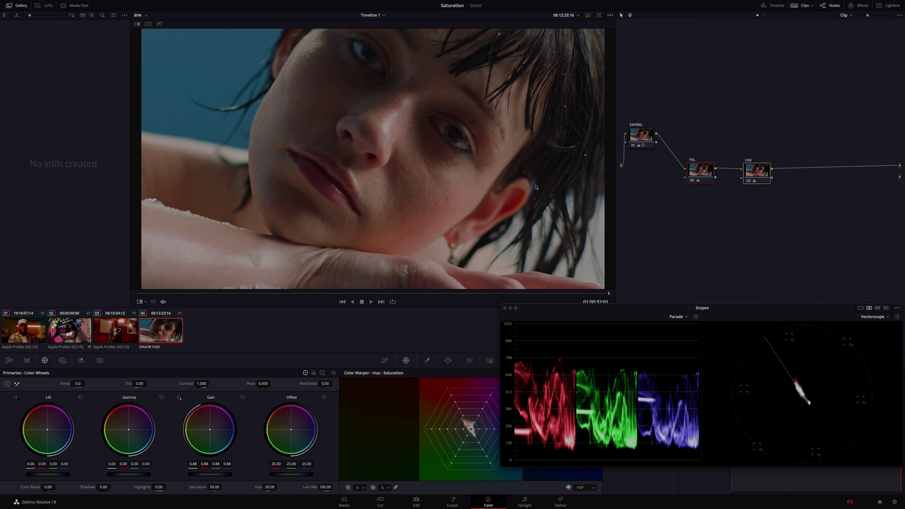
left_click(752, 175)
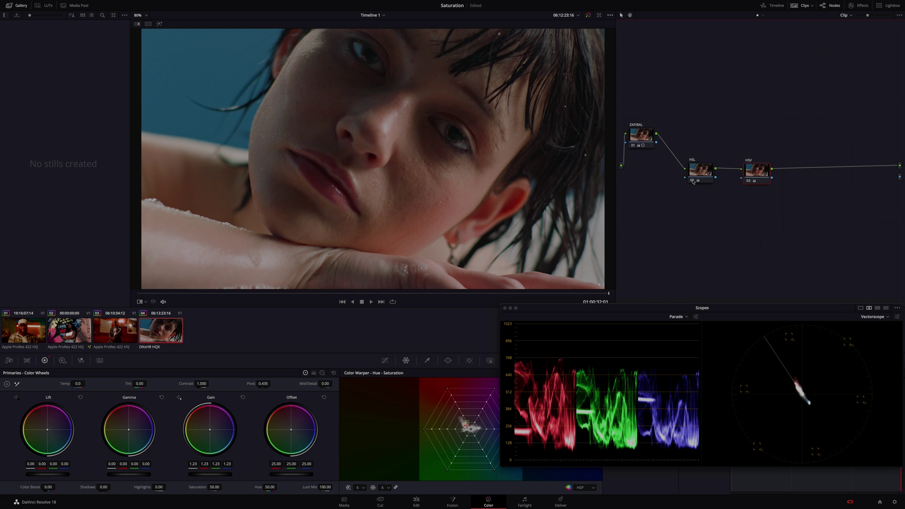
Add a new serial node after EXP/BAL with Alt+S.
left_click_drag(688, 143, 789, 190)
left_click(645, 139)
key("alt+s")
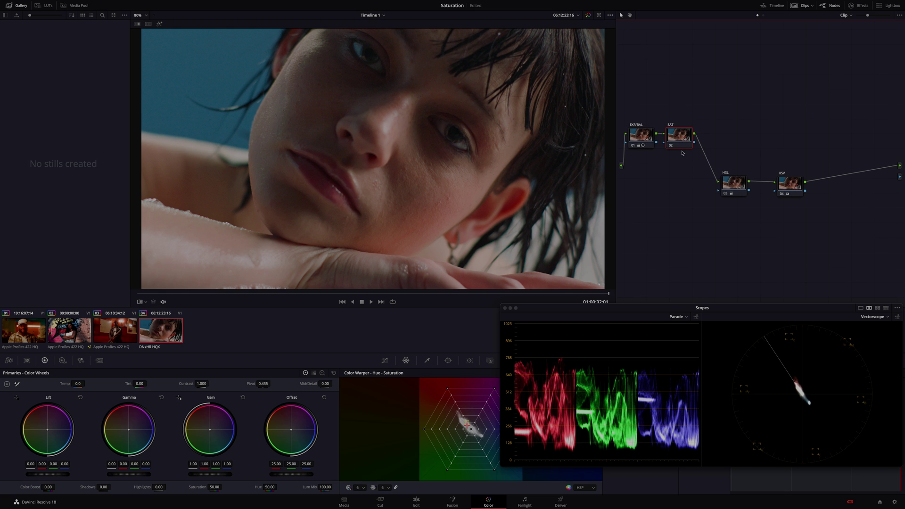
Raise the SAT node's saturation to 61.00 and grab a still of the look.
left_click_drag(732, 166, 811, 205)
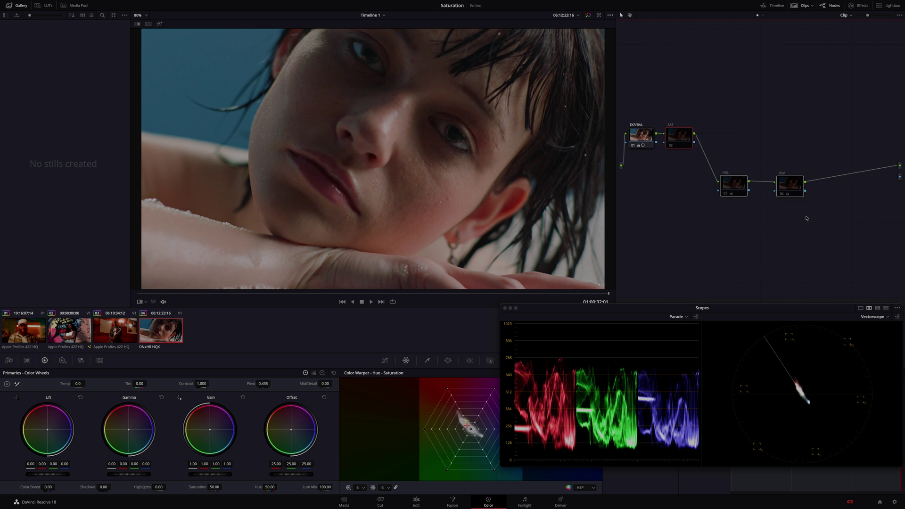
left_click(681, 175)
left_click(677, 139)
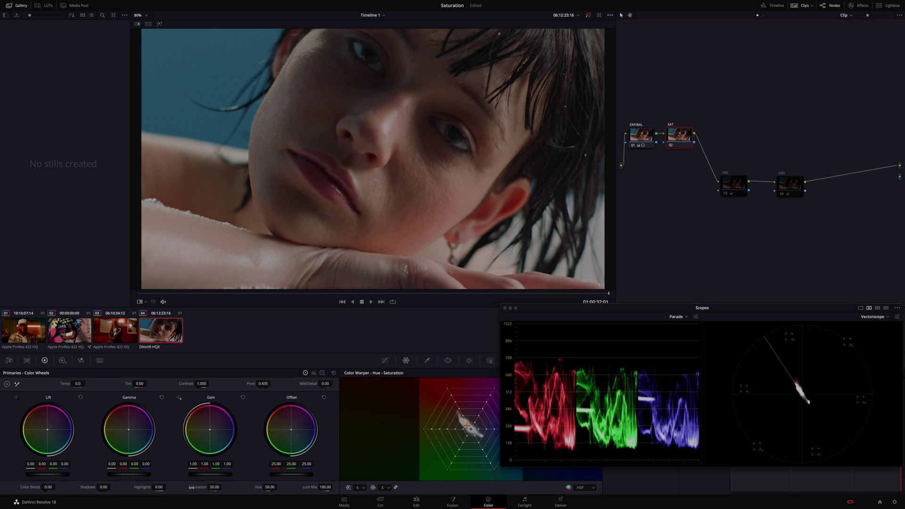
left_click_drag(192, 488, 208, 488)
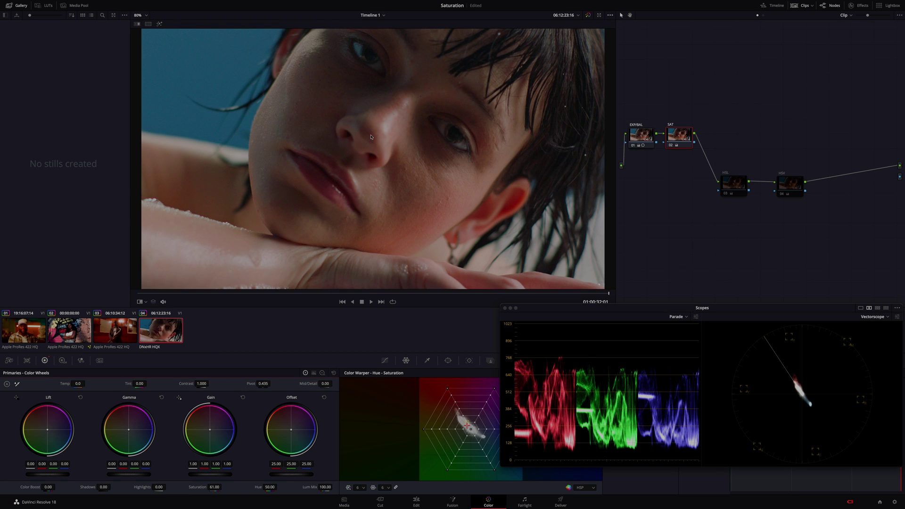
key("alt+super+g")
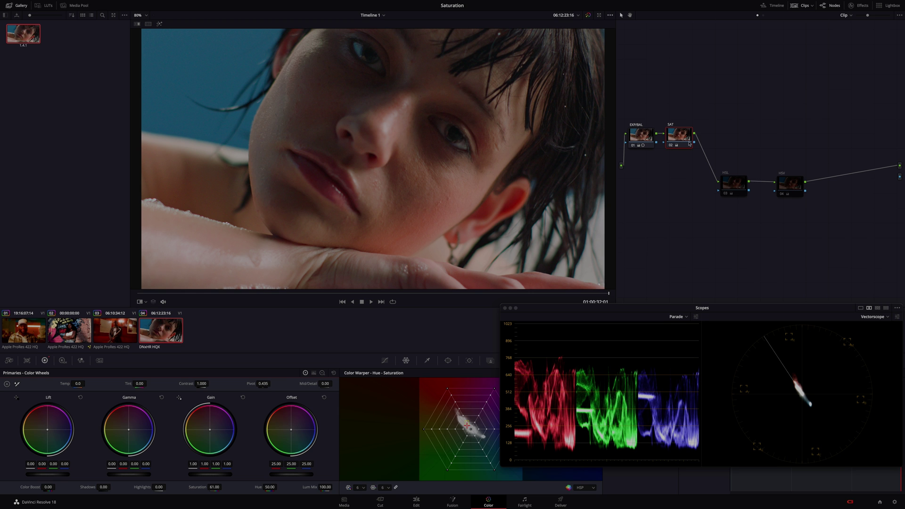
Switch the SAT node off and wipe the HSV node's image against the saved saturation-slider still.
key("ctrl+d")
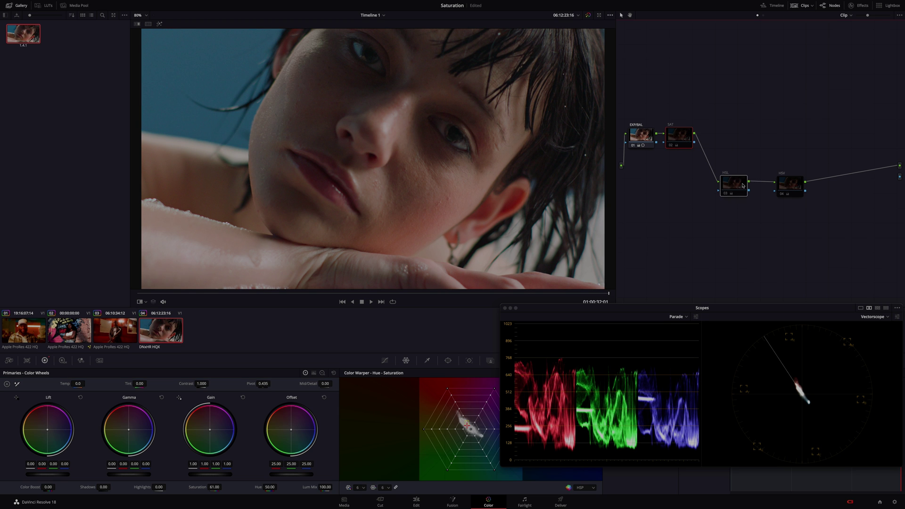
key("ctrl+d")
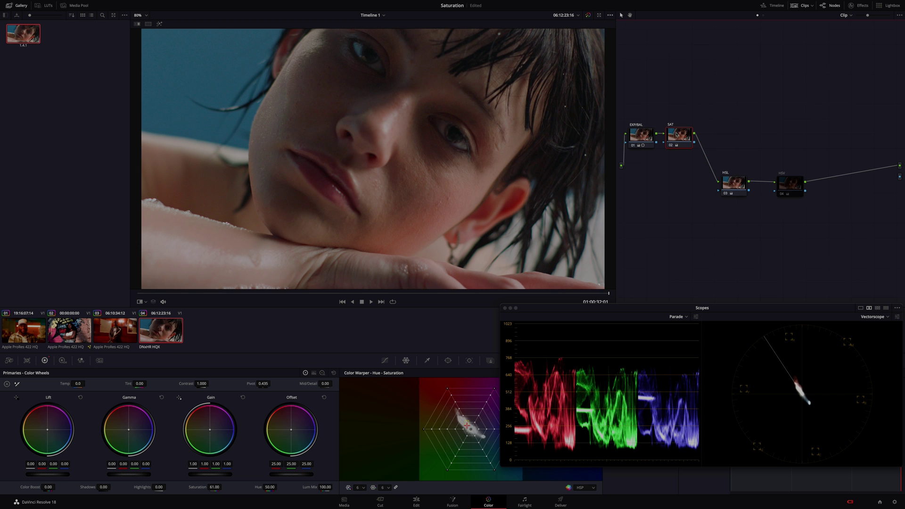
key("ctrl+d")
left_click(790, 187)
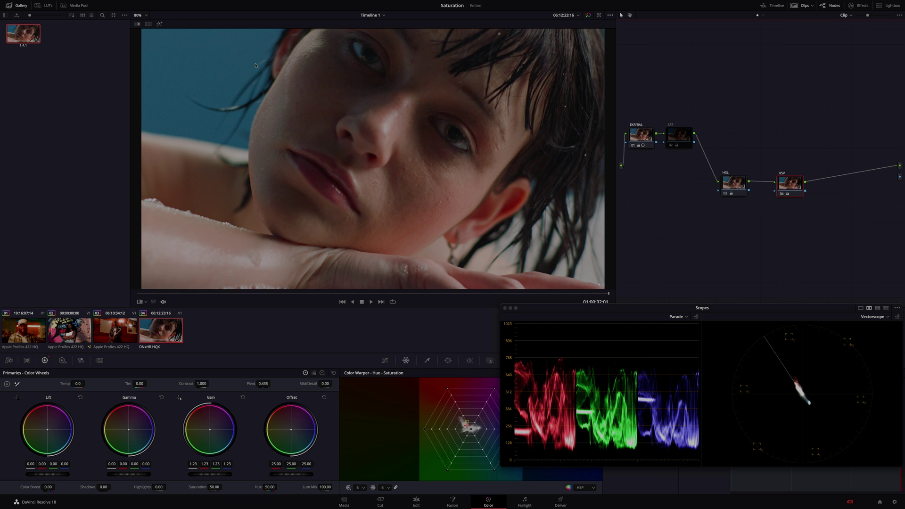
key("ctrl+w")
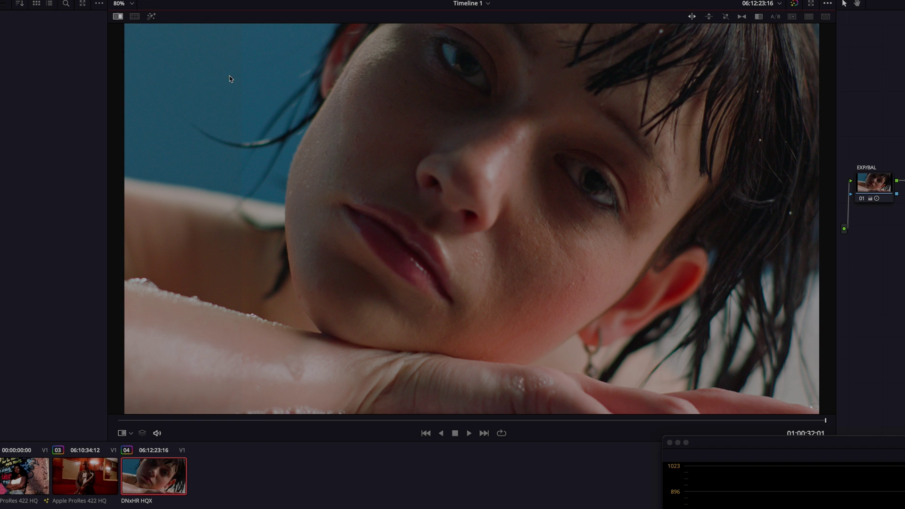
left_click_drag(241, 23, 250, 278)
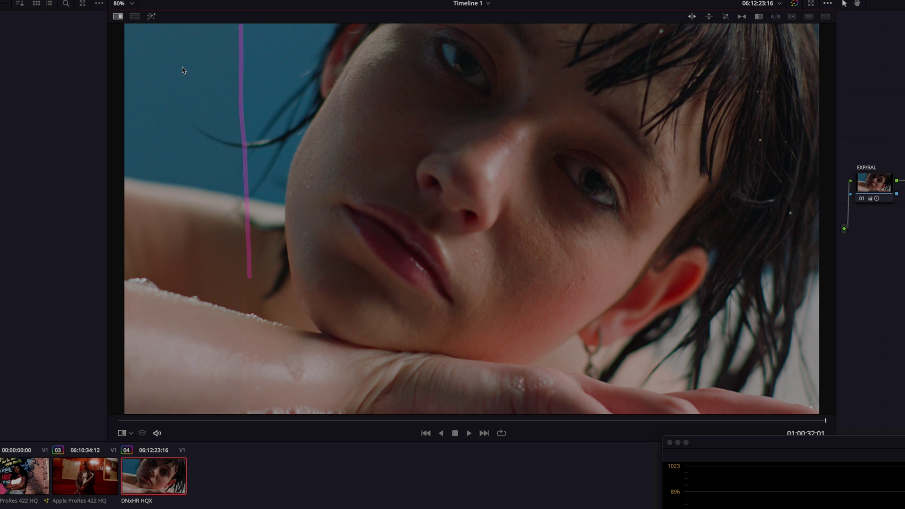
mouse_move(183, 67)
left_mouse_down()
mouse_move(208, 124)
mouse_move(197, 66)
left_mouse_up()
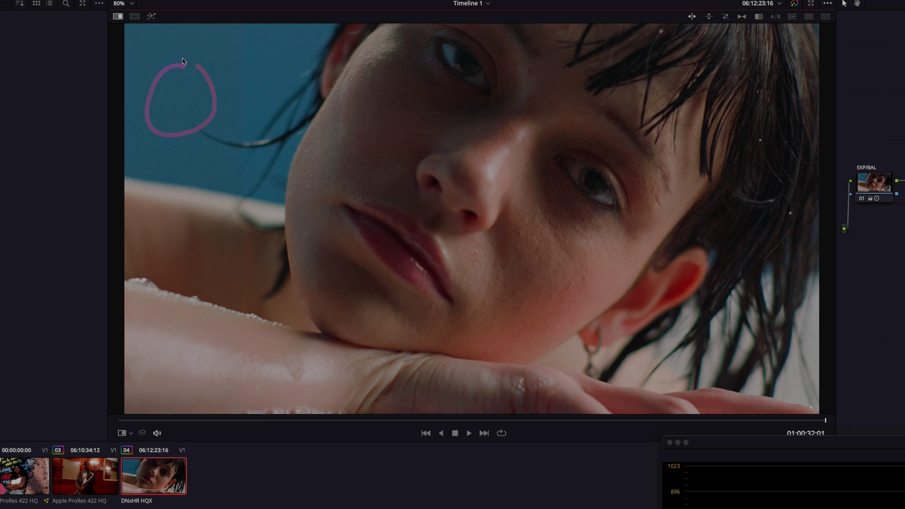